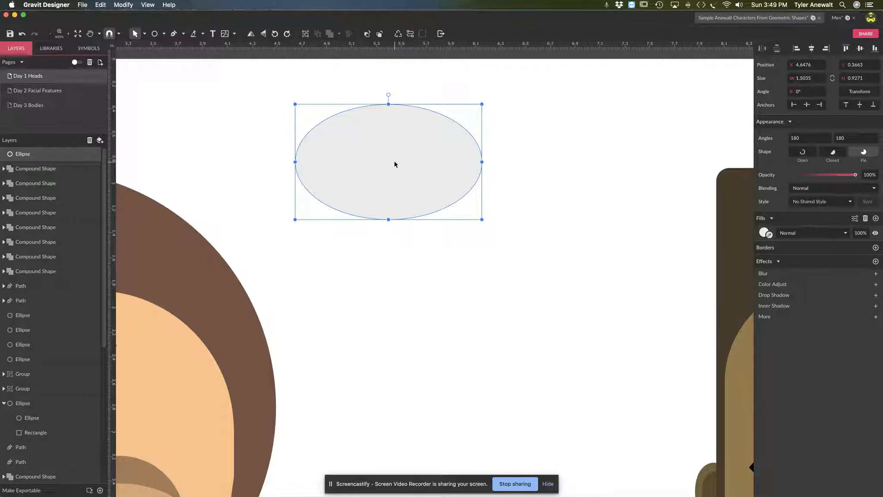
# Step: Duplicate the grey ellipse slightly lower and subtract the copy from the original to form a thin crescent arch
pyautogui.moveTo(394, 164); pyautogui.dragTo(395, 187)
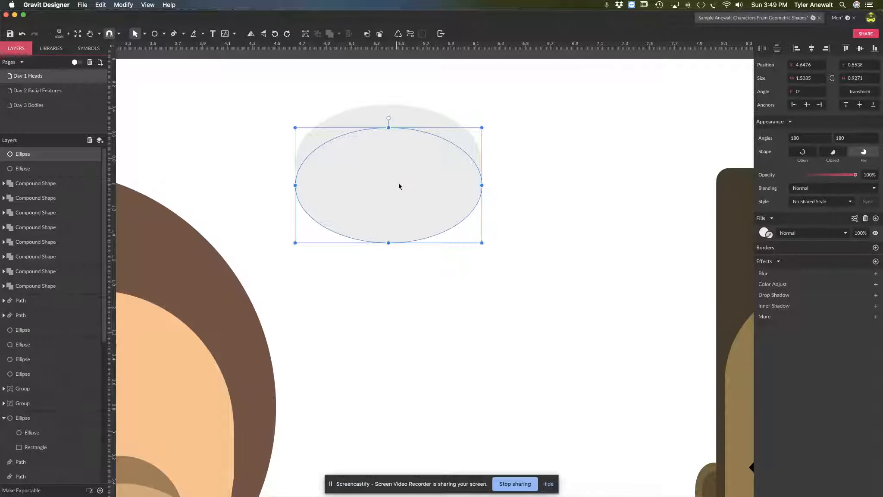
pyautogui.moveTo(498, 113); pyautogui.dragTo(405, 185)
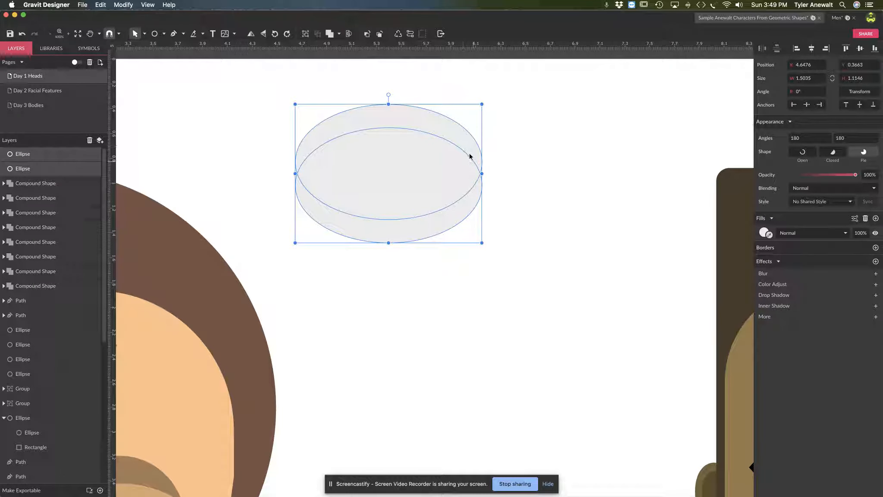
pyautogui.click(339, 34)
pyautogui.click(344, 59)
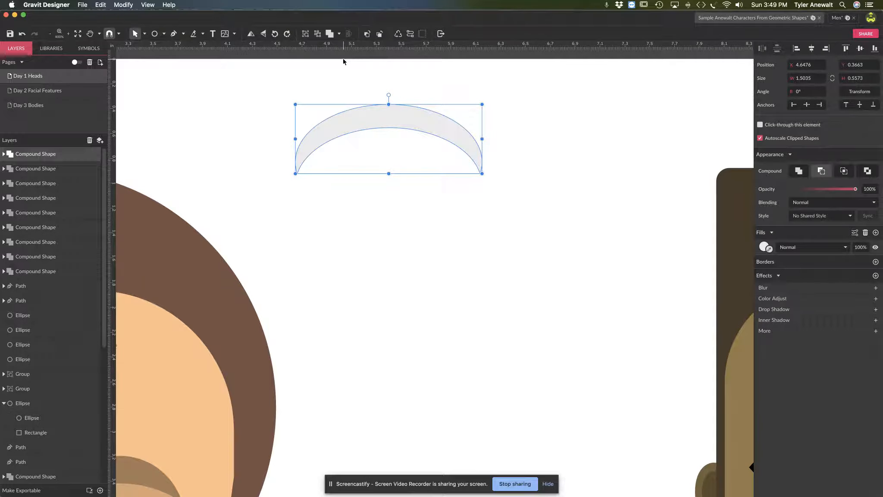
# Step: Shift the crescent slightly up and left to about X 4.52, Y 0.32, and convert it to a path
pyautogui.click(513, 193)
pyautogui.moveTo(386, 124); pyautogui.dragTo(370, 118)
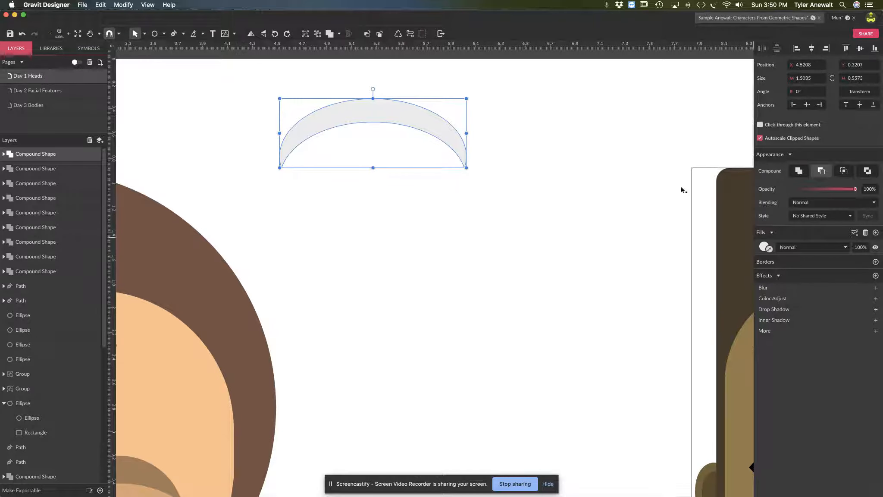
pyautogui.click(409, 34)
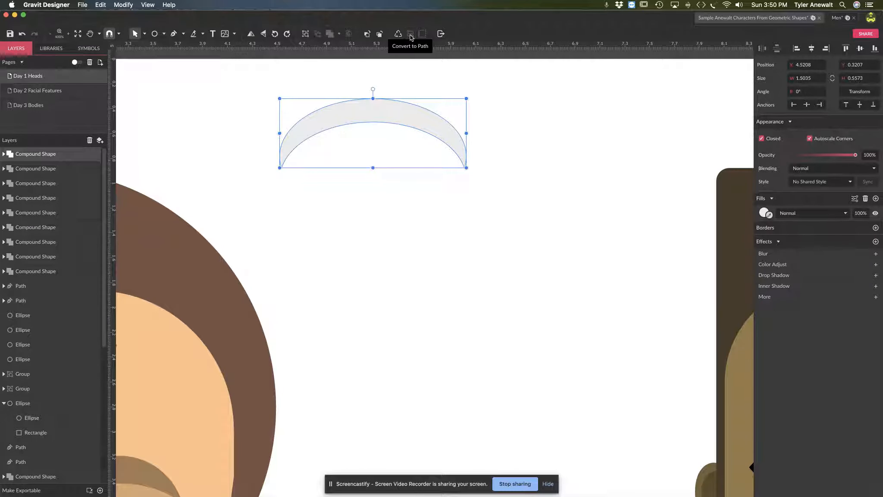
# Step: Reshape the crescent into an eyebrow by shifting its blunt left-end points, deleting the extra right-end point and stretching the right tip outward
pyautogui.click(144, 35)
pyautogui.click(160, 58)
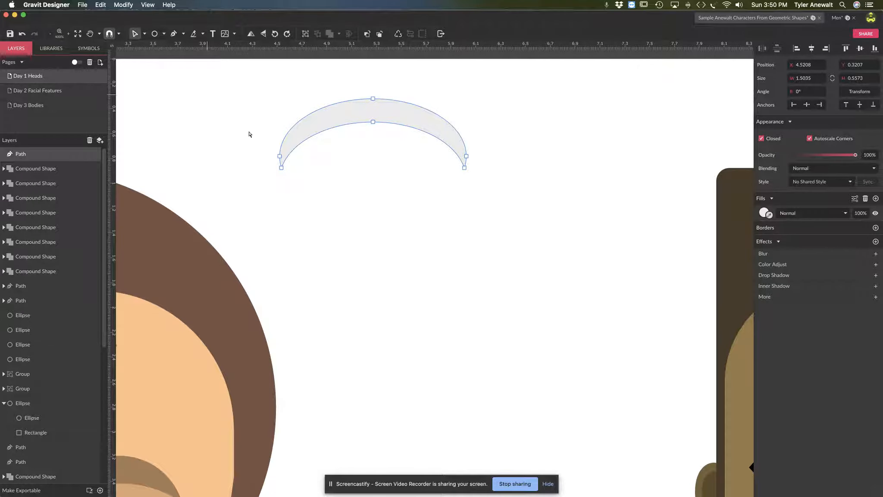
pyautogui.click(280, 157)
pyautogui.moveTo(280, 157)
pyautogui.mouseDown()
pyautogui.moveTo(270, 143)
pyautogui.moveTo(283, 156)
pyautogui.mouseUp()
pyautogui.moveTo(464, 167); pyautogui.dragTo(477, 112)
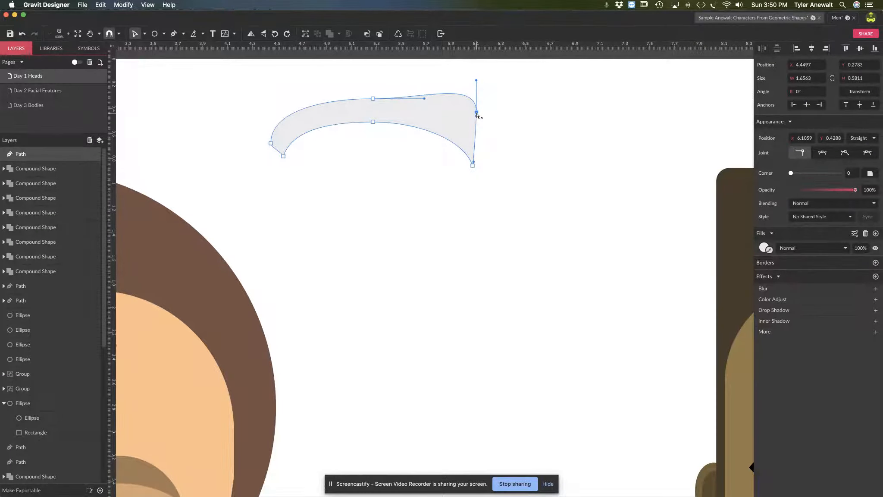
pyautogui.press('BackSpace')
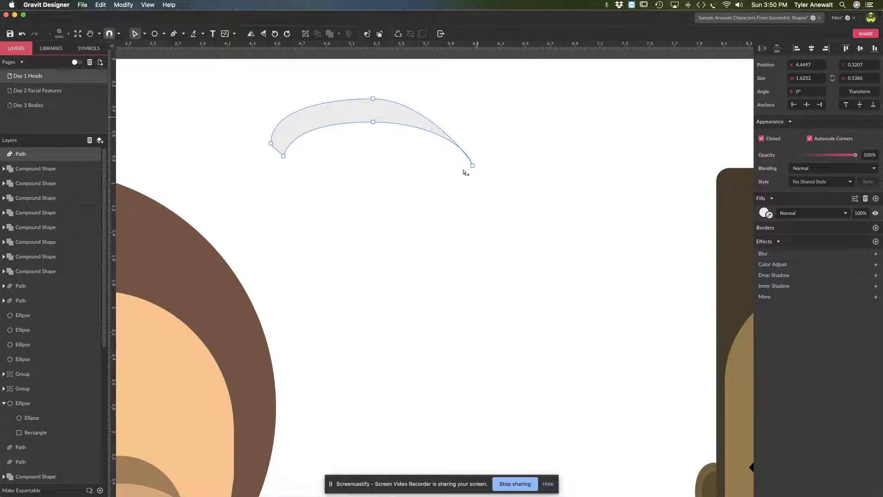
pyautogui.moveTo(473, 166)
pyautogui.mouseDown()
pyautogui.moveTo(490, 161)
pyautogui.moveTo(485, 152)
pyautogui.moveTo(466, 156)
pyautogui.mouseUp()
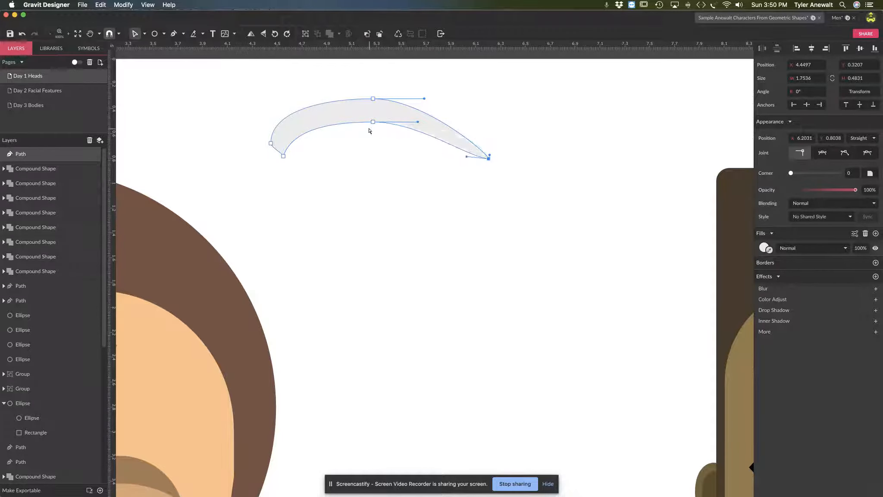
pyautogui.moveTo(272, 145); pyautogui.dragTo(263, 144)
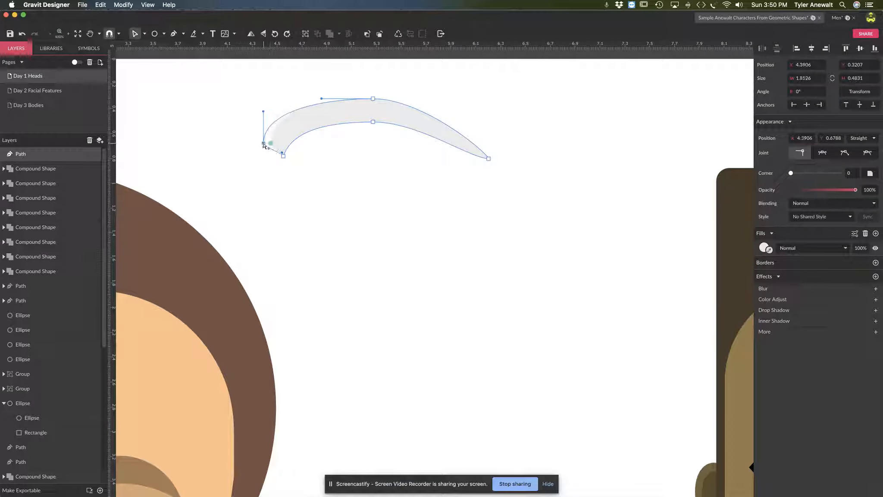
pyautogui.click(283, 155)
pyautogui.click(349, 138)
# Step: Fill the eyebrow with the brown sampled from the neighbouring hair and move it to about X 3.85, Y 0.25
pyautogui.moveTo(294, 97); pyautogui.dragTo(391, 133)
pyautogui.click(765, 247)
pyautogui.click(770, 250)
pyautogui.click(197, 250)
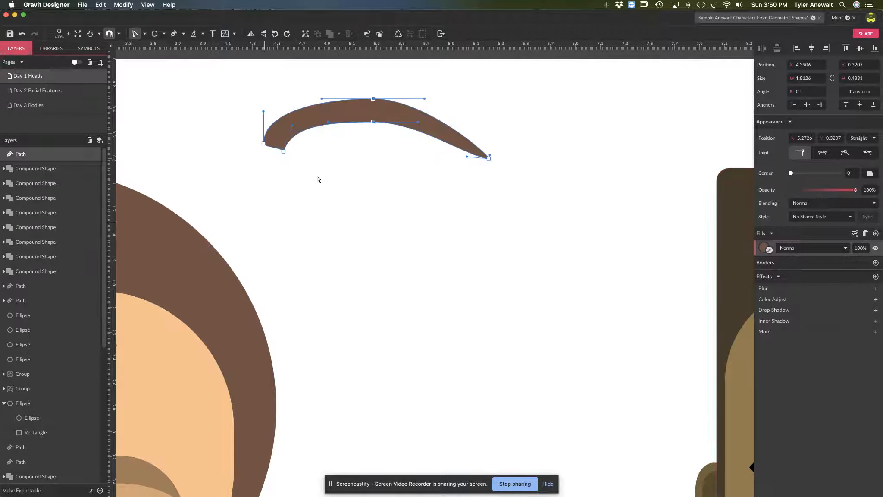
pyautogui.press('Escape')
pyautogui.moveTo(331, 112); pyautogui.dragTo(263, 103)
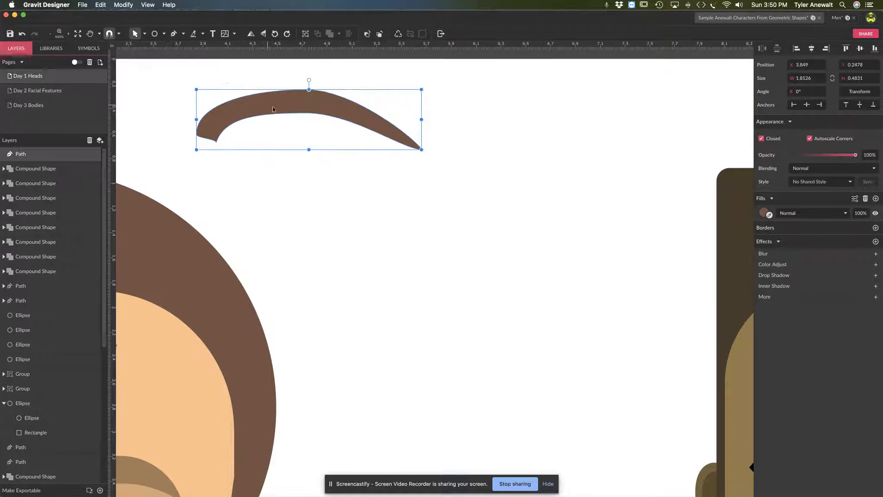
# Step: Draw a rectangle about 1.38 by 0.48 in below the eyebrow and round its corners to about 0.20
pyautogui.click(155, 35)
pyautogui.click(164, 34)
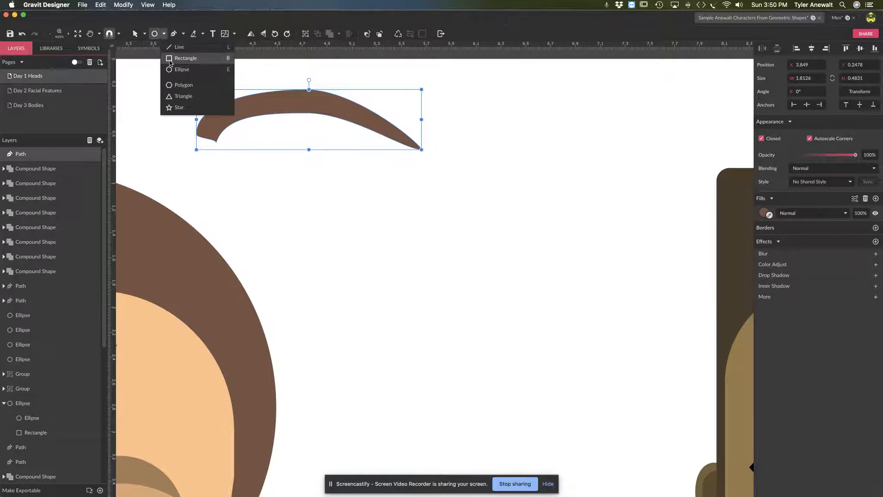
pyautogui.click(186, 58)
pyautogui.moveTo(367, 213); pyautogui.dragTo(540, 273)
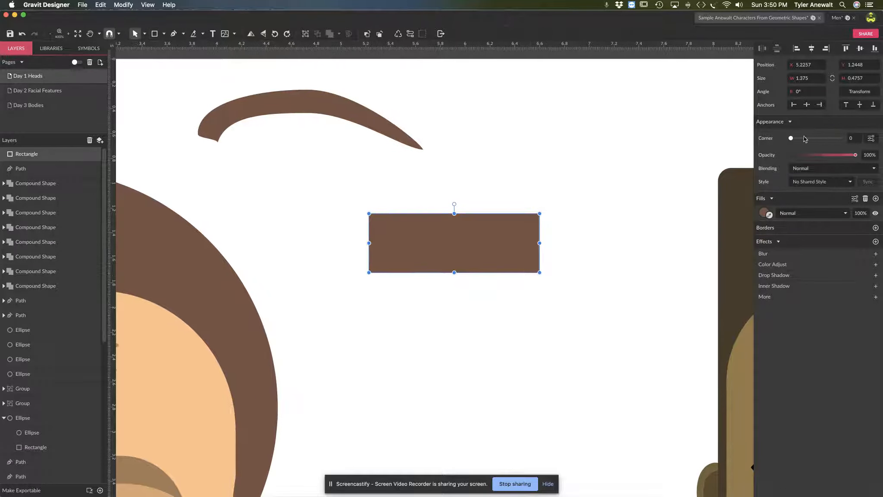
pyautogui.moveTo(790, 139); pyautogui.dragTo(834, 138)
pyautogui.click(556, 160)
# Step: Duplicate the rounded rectangle offset down and right, and subtract the copy to leave a hooked bar
pyautogui.click(458, 240)
pyautogui.moveTo(457, 240); pyautogui.dragTo(439, 234)
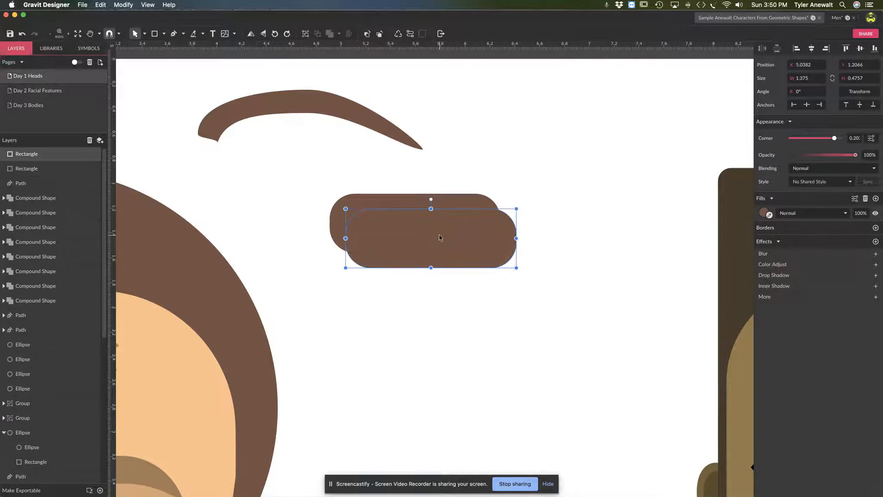
pyautogui.click(592, 206)
pyautogui.moveTo(500, 164); pyautogui.dragTo(459, 232)
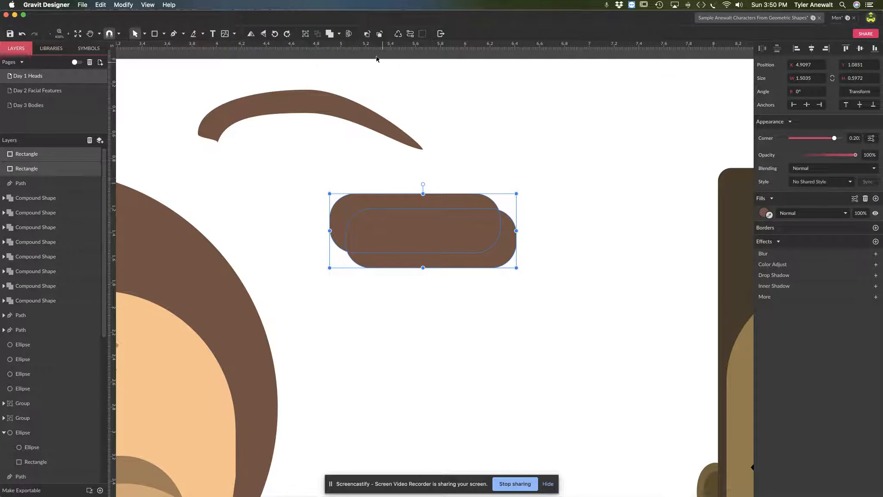
pyautogui.click(340, 36)
pyautogui.click(350, 61)
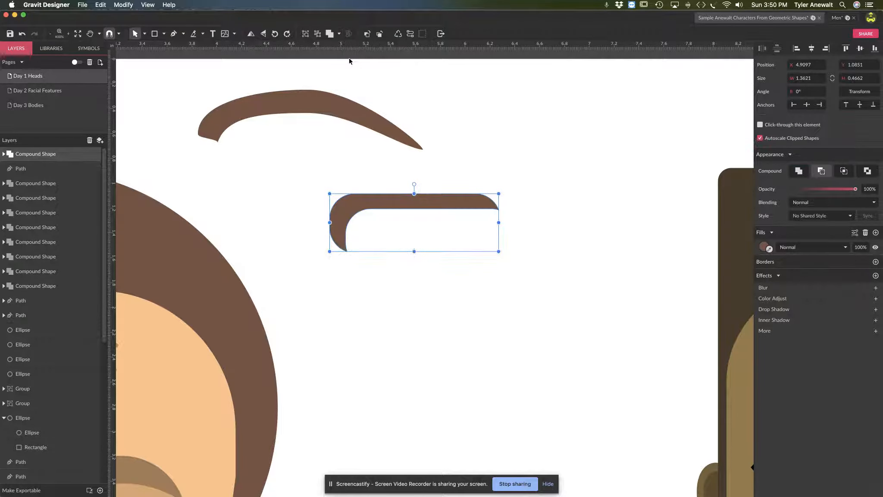
# Step: Move the base rectangle inside the compound shape up and slightly right to about X 4.93, Y 1.01 to thicken the bar
pyautogui.doubleClick(405, 215)
pyautogui.click(422, 199)
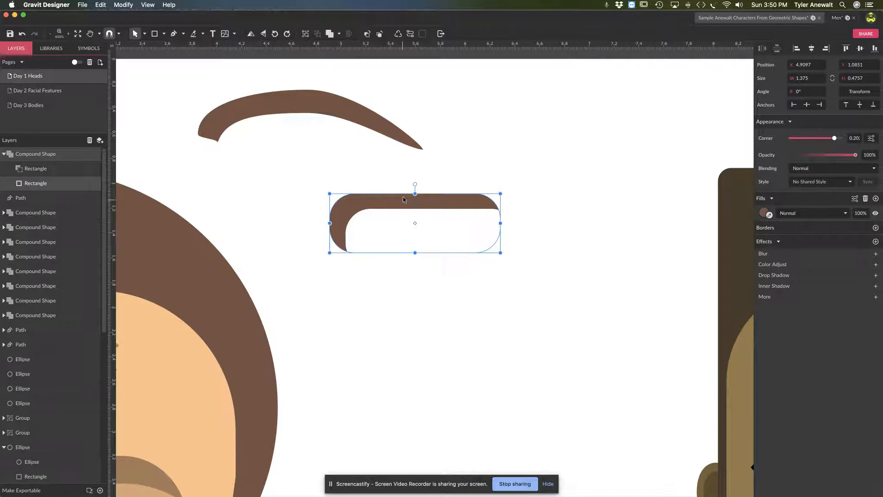
pyautogui.moveTo(401, 199); pyautogui.dragTo(405, 190)
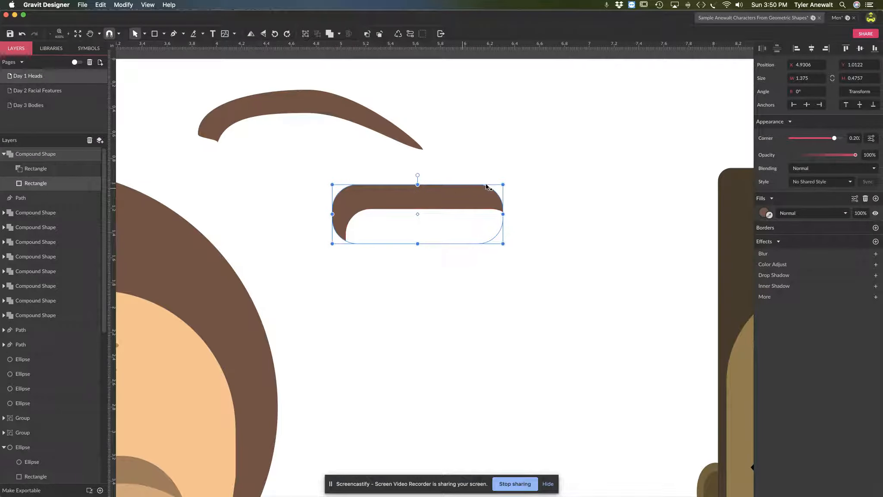
# Step: Convert the nested base rectangle to a path and the whole compound shape to a single editable path
pyautogui.click(410, 35)
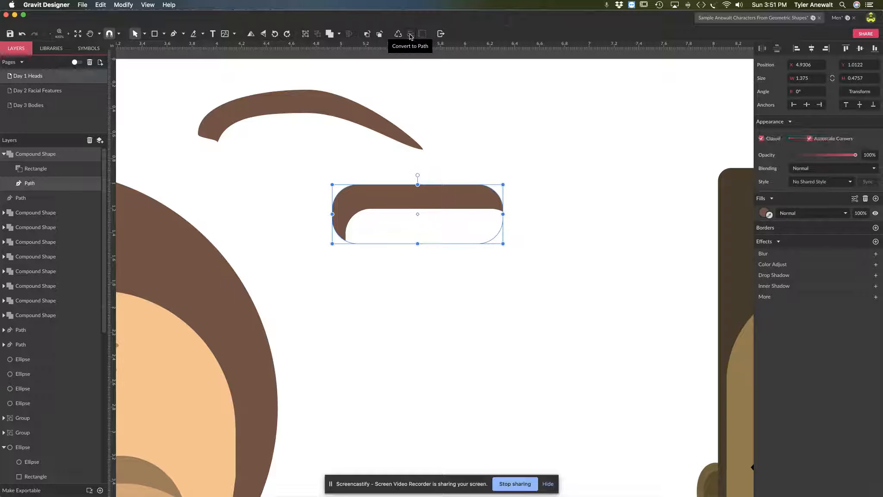
pyautogui.click(145, 34)
pyautogui.click(150, 46)
pyautogui.click(342, 231)
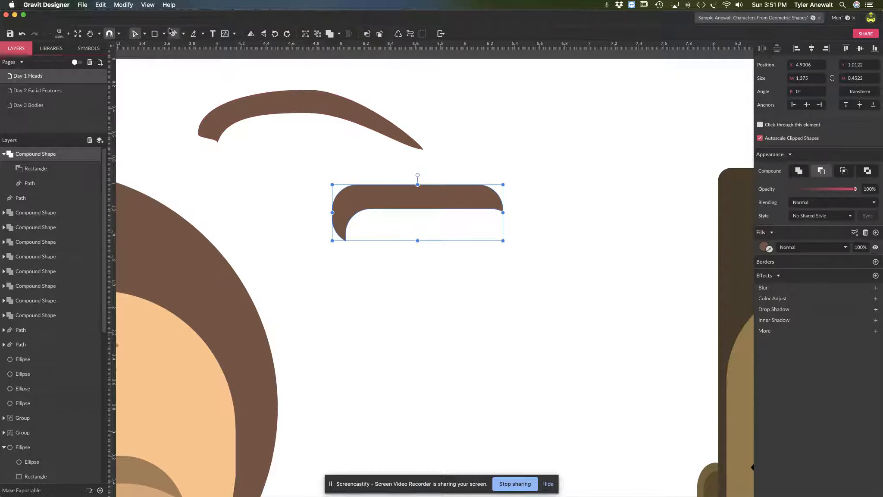
pyautogui.click(145, 34)
pyautogui.click(160, 59)
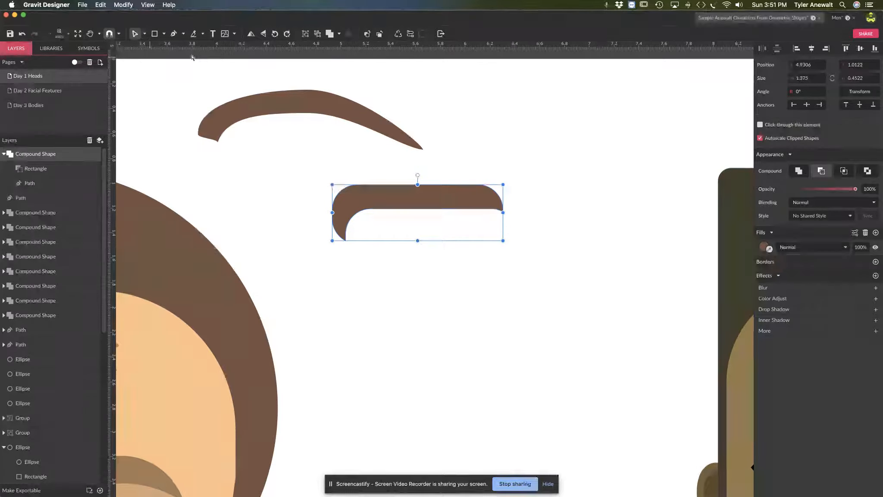
pyautogui.click(408, 34)
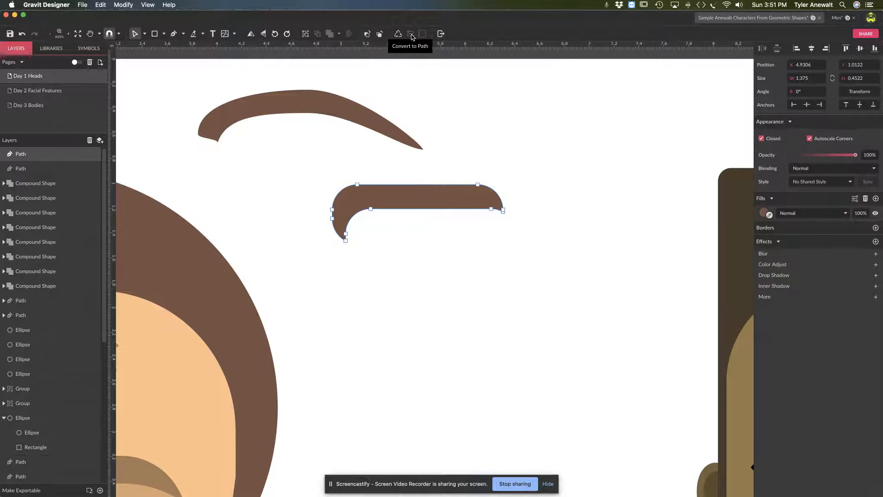
# Step: Round the bar's hooked left end by deleting its surplus points, giving the lowest point a mirrored joint and adjusting its handle and the left-edge point
pyautogui.click(345, 241)
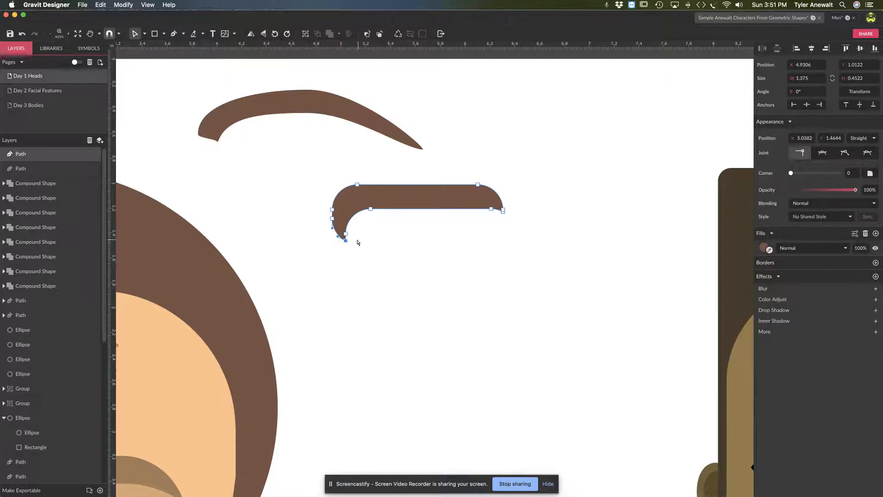
pyautogui.press('Delete')
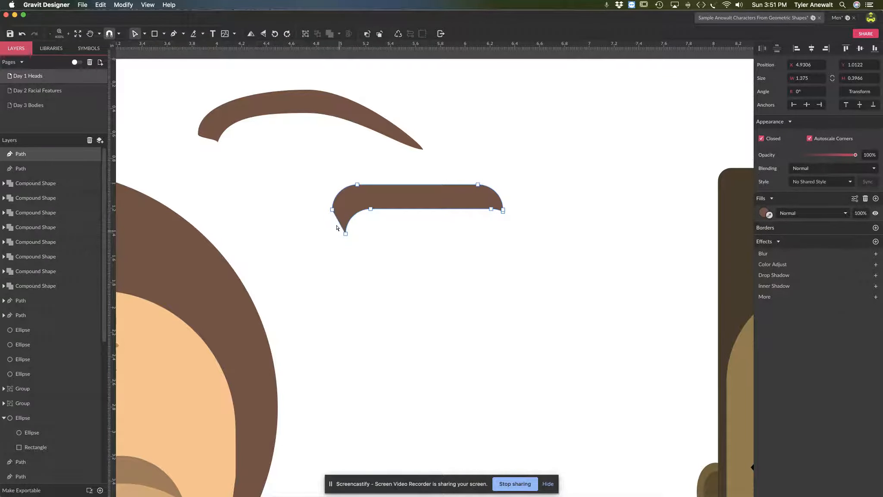
pyautogui.click(345, 233)
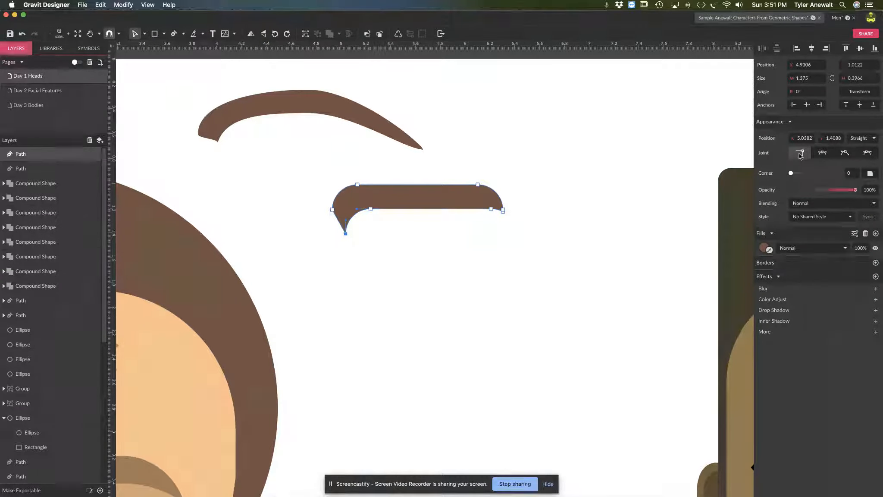
pyautogui.click(825, 154)
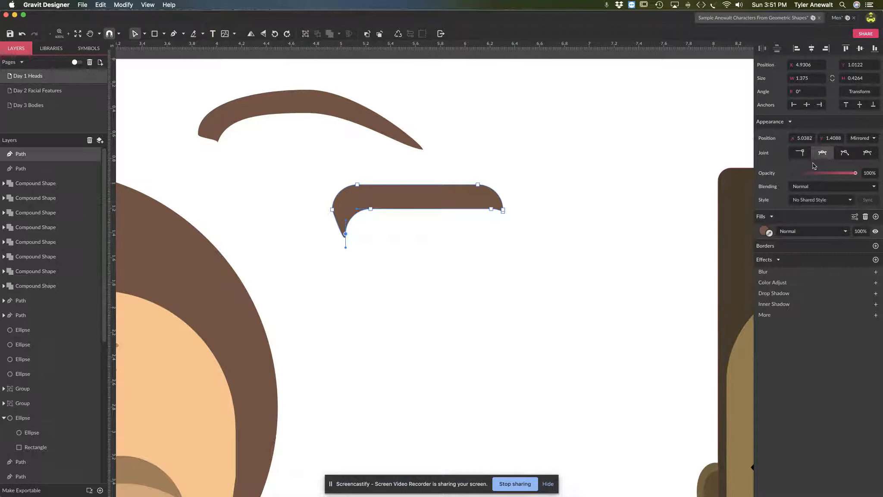
pyautogui.moveTo(346, 249); pyautogui.dragTo(329, 239)
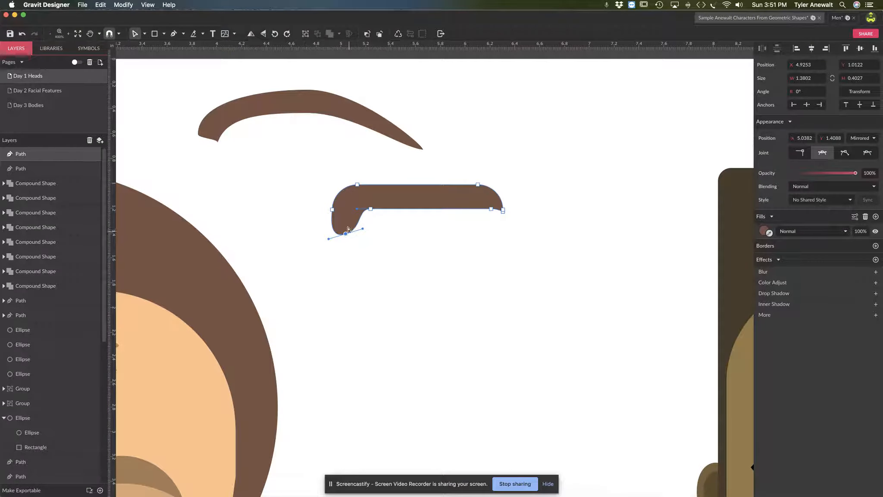
pyautogui.click(332, 211)
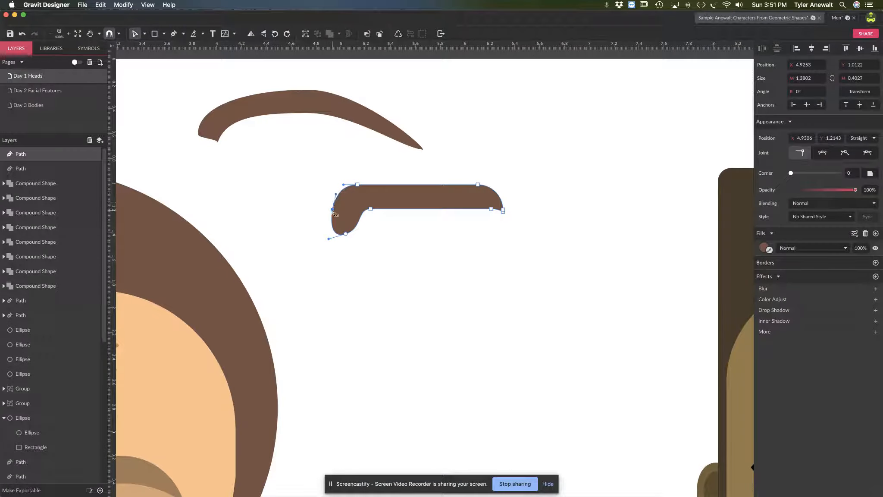
pyautogui.click(398, 251)
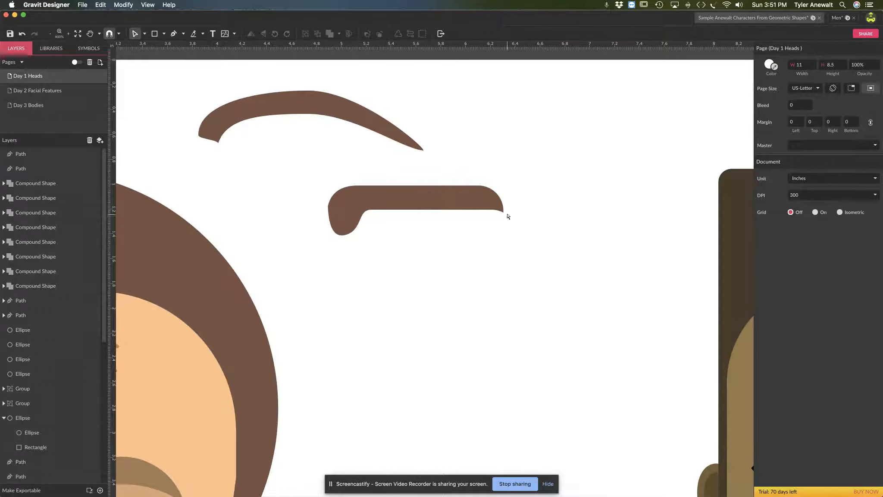
# Step: Move the second eyebrow directly beneath the first one, to about X 4.26, Y 0.82
pyautogui.moveTo(338, 174); pyautogui.dragTo(501, 262)
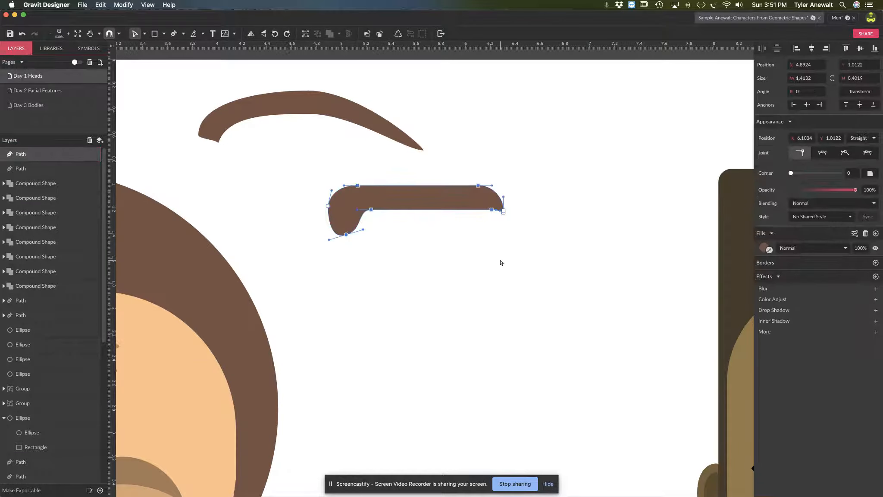
pyautogui.press('Escape')
pyautogui.moveTo(400, 201); pyautogui.dragTo(322, 177)
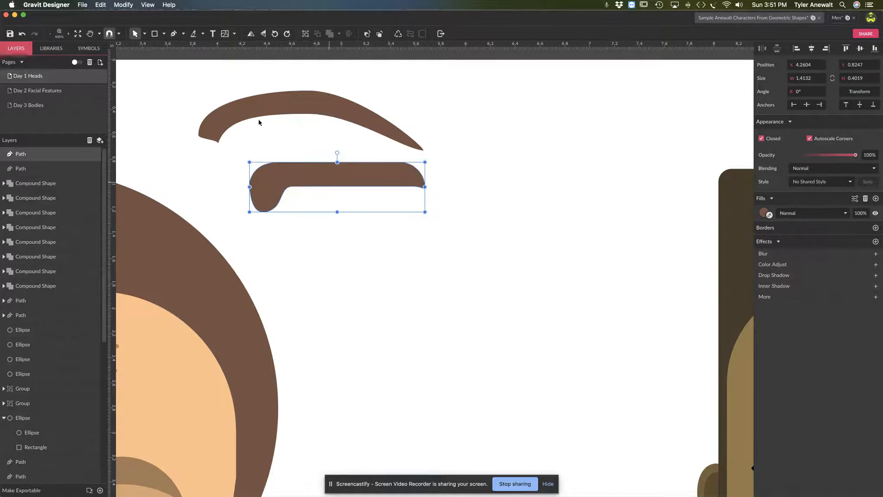
# Step: Draw a rectangle about 1.35 by 0.54 in, place it below the second eyebrow, and round its corners to about 0.17
pyautogui.click(164, 33)
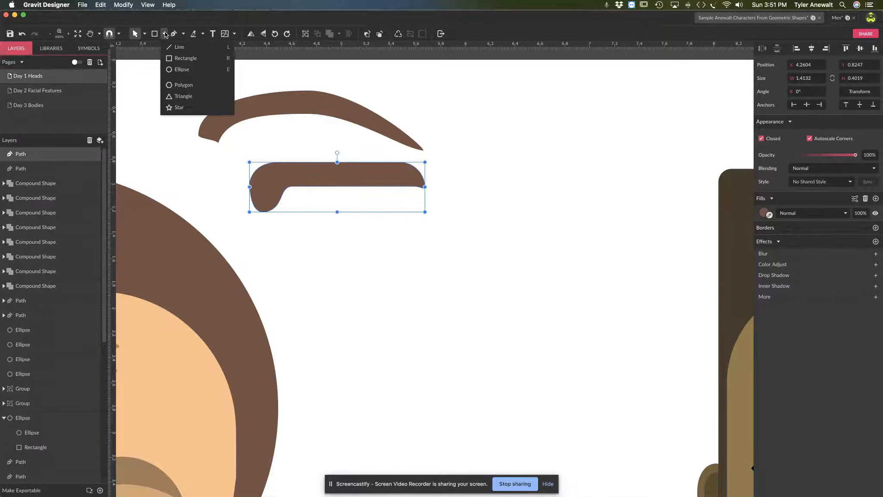
pyautogui.click(191, 59)
pyautogui.moveTo(406, 246); pyautogui.dragTo(574, 313)
pyautogui.moveTo(503, 284)
pyautogui.mouseDown()
pyautogui.moveTo(456, 279)
pyautogui.moveTo(431, 264)
pyautogui.mouseUp()
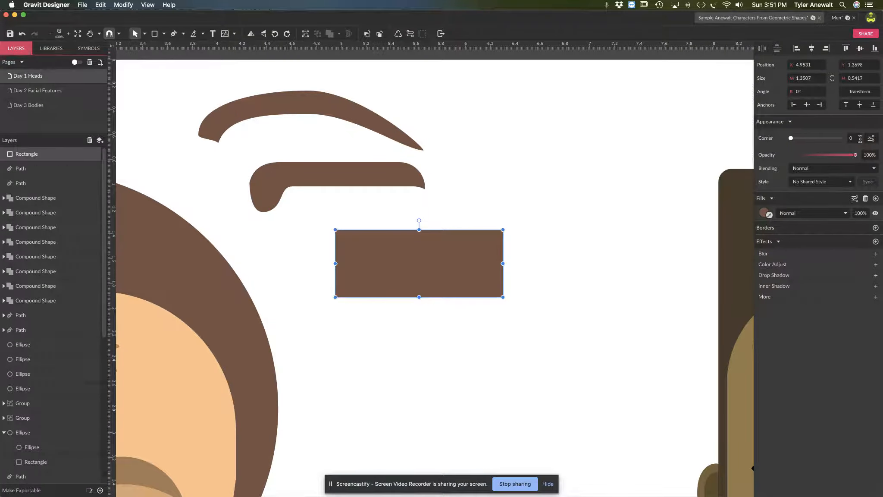
pyautogui.moveTo(793, 138); pyautogui.dragTo(825, 138)
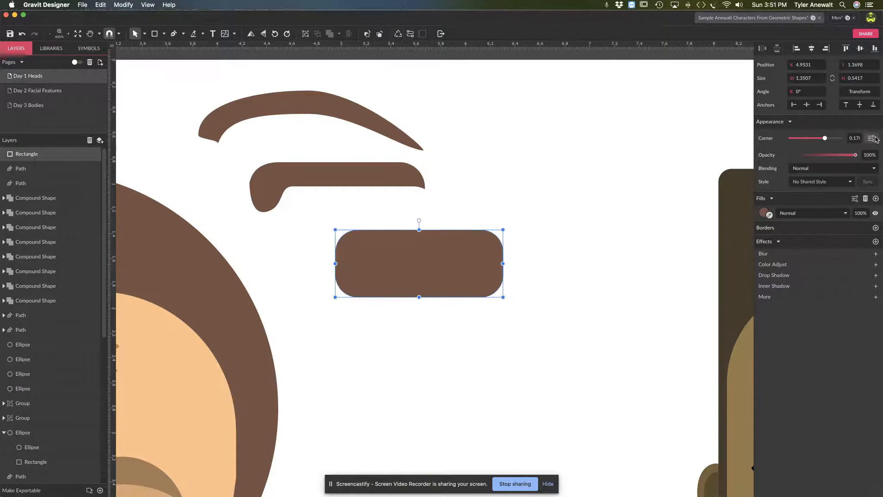
# Step: Turn off uniform corners for the rectangle and unlock the radii of all four corners from each other
pyautogui.click(874, 138)
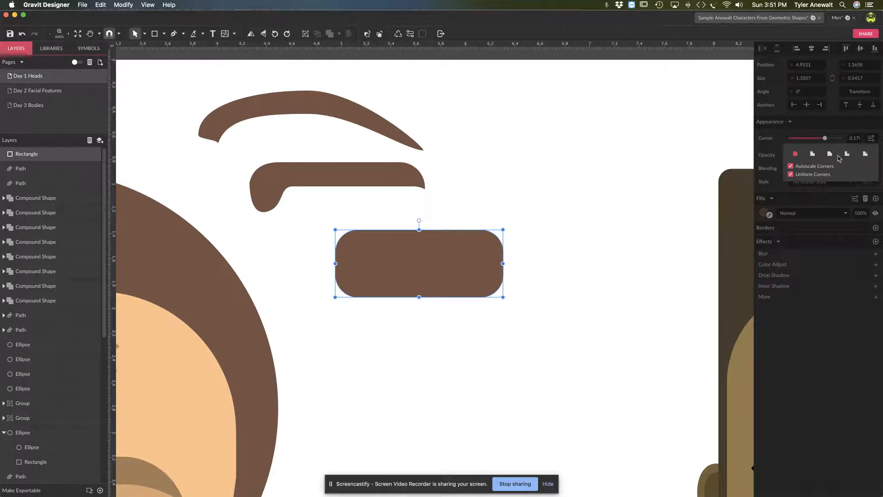
pyautogui.click(803, 175)
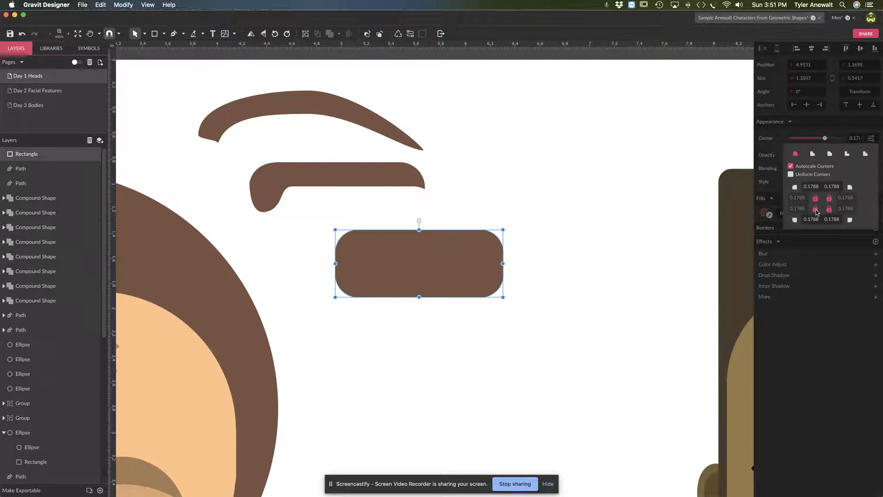
pyautogui.click(829, 198)
pyautogui.click(829, 209)
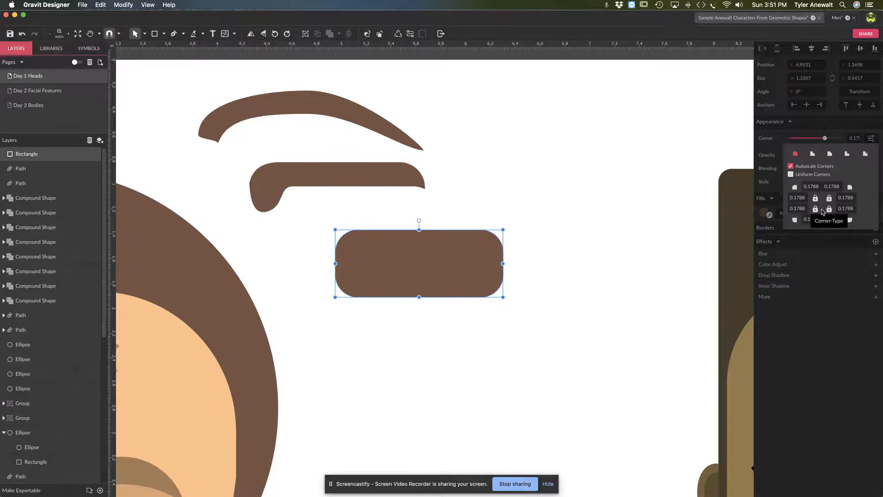
# Step: Widen the radii of the rectangle's two upper corners into broad curves, leaving the lower corners tighter
pyautogui.click(413, 278)
pyautogui.moveTo(348, 278); pyautogui.dragTo(388, 277)
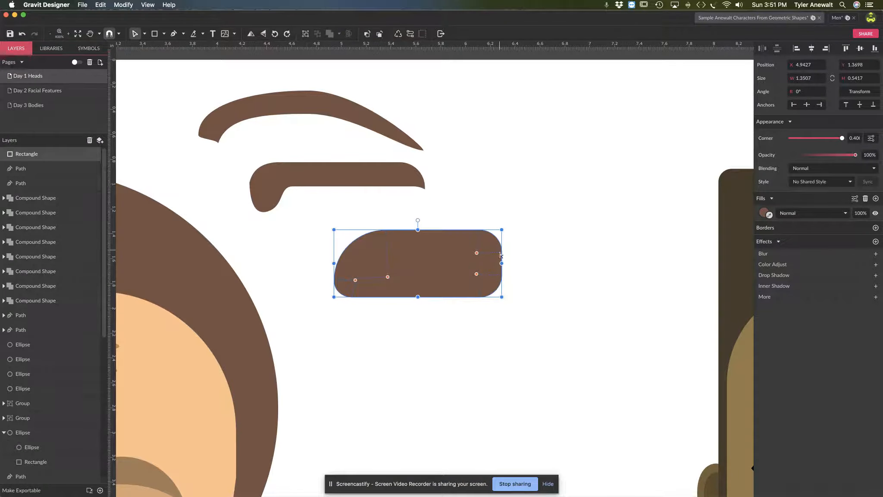
pyautogui.moveTo(477, 253); pyautogui.dragTo(393, 254)
pyautogui.click(473, 278)
pyautogui.click(402, 268)
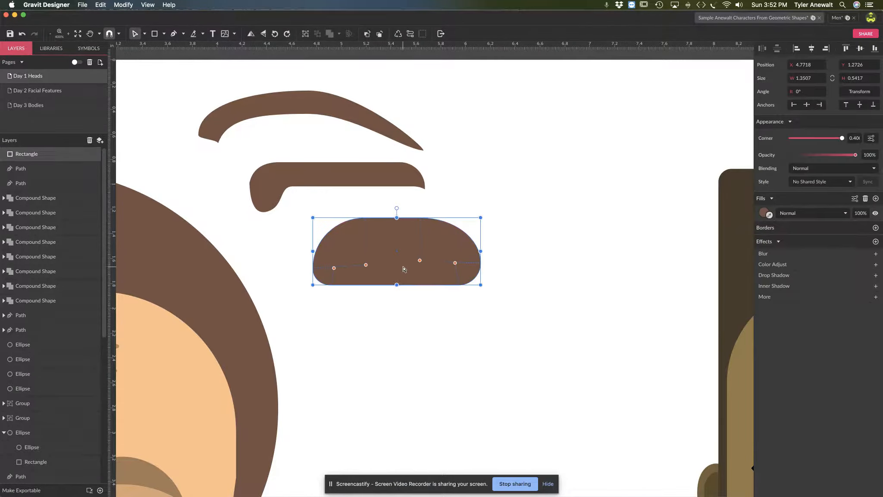
# Step: Flatten the rounded rectangle to about 0.33 in high and place it below the second eyebrow, at about X 4.55, Y 1.28
pyautogui.moveTo(389, 260); pyautogui.dragTo(370, 253)
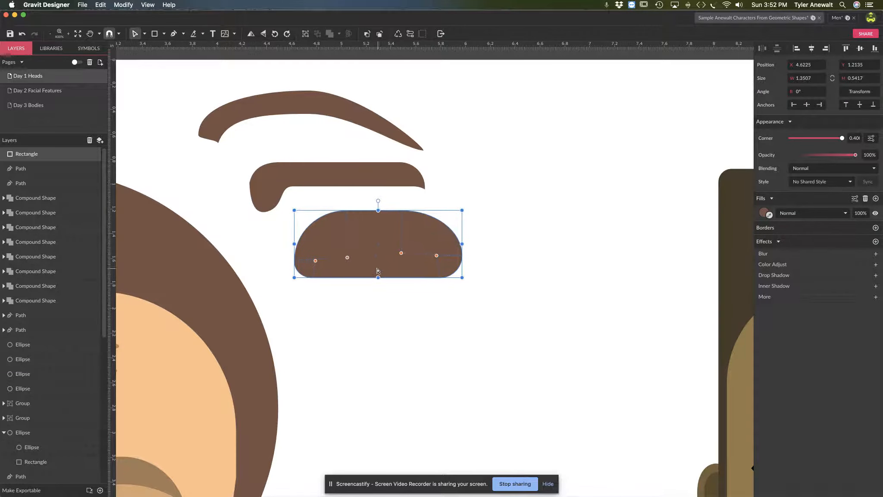
pyautogui.moveTo(378, 211); pyautogui.dragTo(365, 239)
pyautogui.click(431, 276)
pyautogui.click(385, 243)
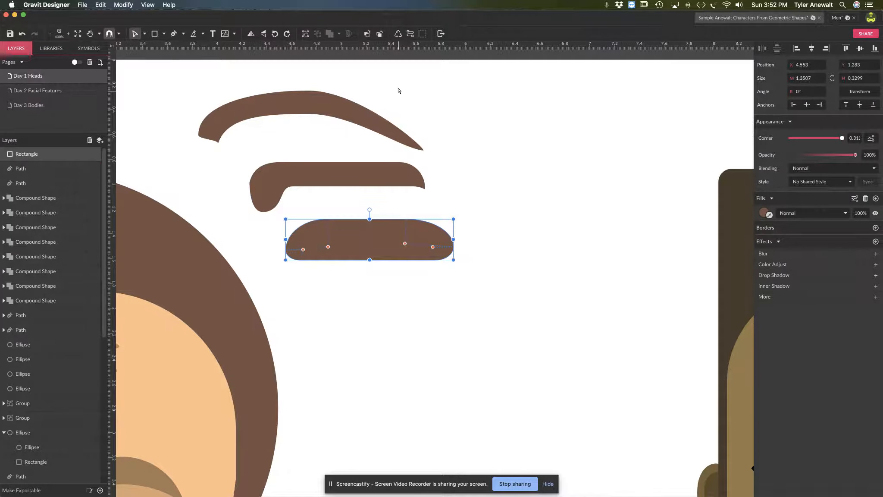
# Step: Convert the rounded shape to a path and taper it by raising its upper-left point outward and pulling its upper-right point inward and down
pyautogui.click(410, 35)
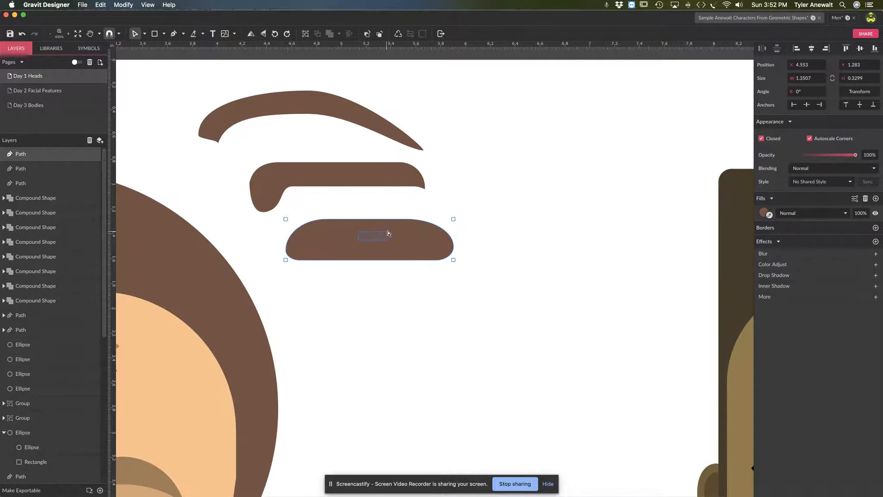
pyautogui.moveTo(451, 221); pyautogui.dragTo(408, 226)
pyautogui.moveTo(287, 220); pyautogui.dragTo(275, 209)
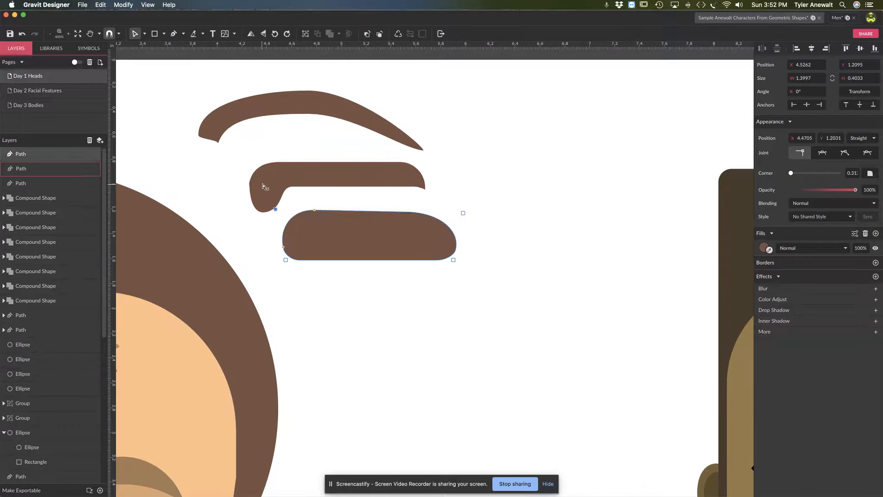
pyautogui.moveTo(463, 214); pyautogui.dragTo(431, 230)
pyautogui.click(410, 246)
# Step: Arch the third eyebrow's lower edge by adding a midpoint with a mirrored joint and raising it to about X 5.14, Y 1.47
pyautogui.doubleClick(360, 260)
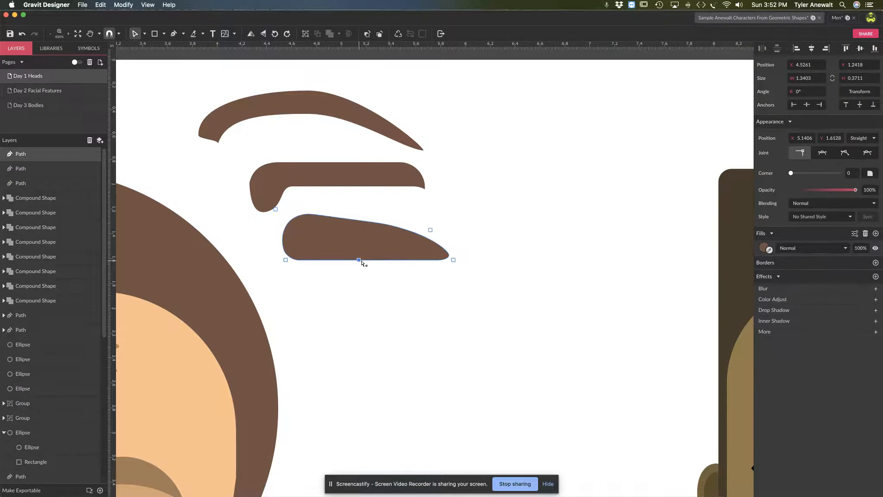
pyautogui.moveTo(361, 256); pyautogui.dragTo(361, 252)
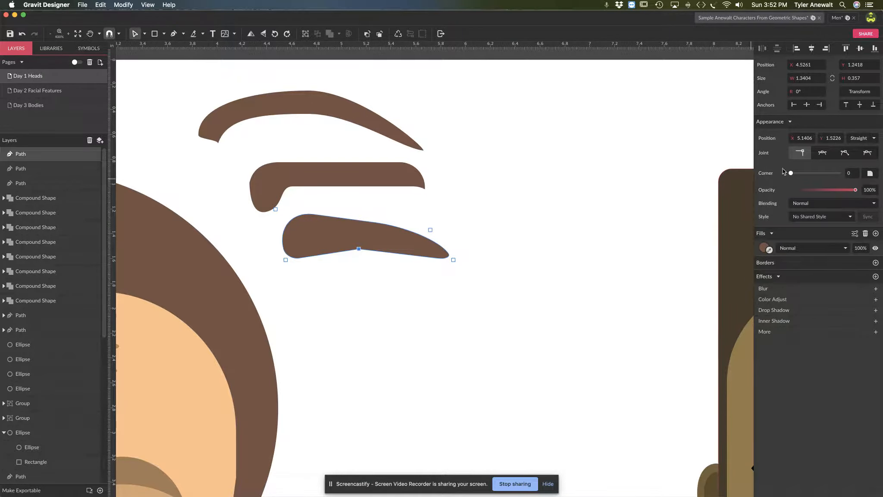
pyautogui.click(816, 154)
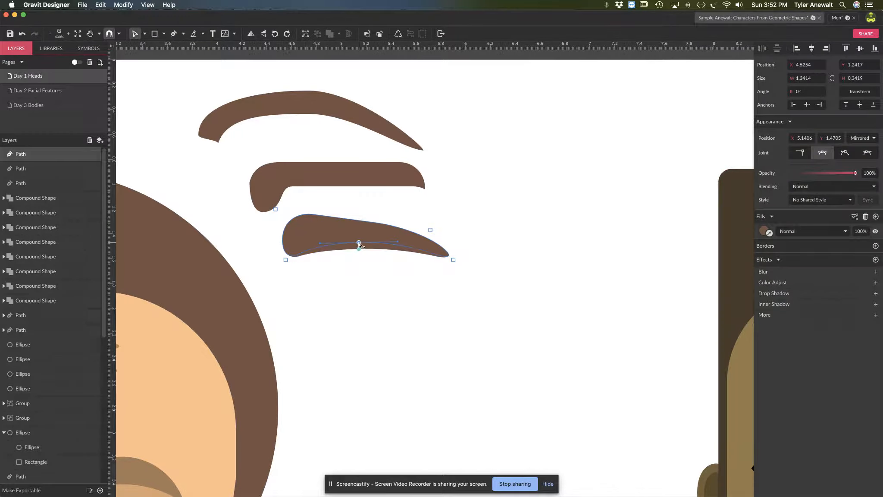
pyautogui.click(401, 253)
# Step: Draw an ellipse about 1.36 by 0.59 in below the third eyebrow, overlap it with an offset duplicate, and select both
pyautogui.moveTo(461, 347); pyautogui.dragTo(452, 257)
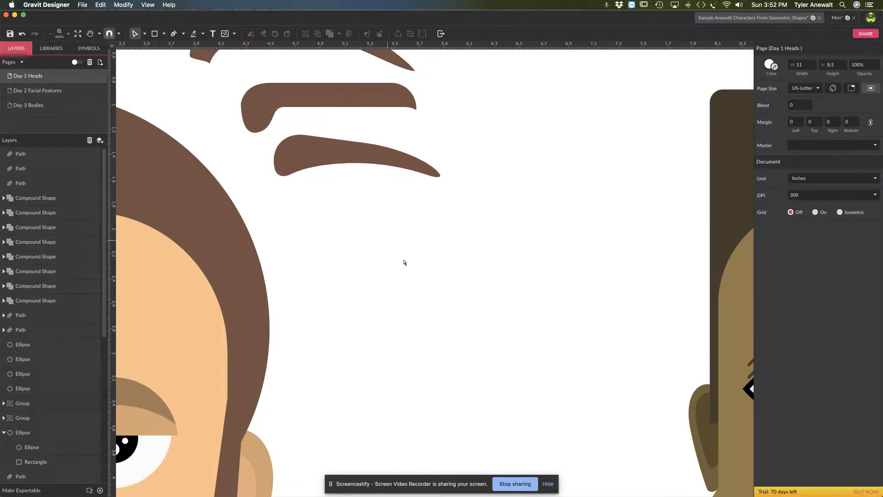
pyautogui.click(154, 33)
pyautogui.click(165, 33)
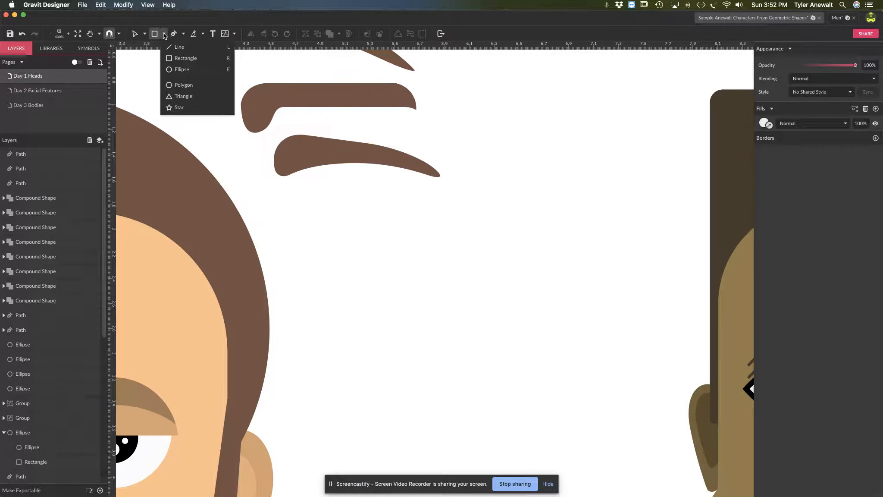
pyautogui.click(180, 70)
pyautogui.moveTo(374, 254); pyautogui.dragTo(544, 327)
pyautogui.moveTo(476, 291)
pyautogui.mouseDown()
pyautogui.moveTo(443, 261)
pyautogui.moveTo(476, 290)
pyautogui.mouseUp()
pyautogui.click(522, 197)
pyautogui.moveTo(522, 197); pyautogui.dragTo(439, 300)
# Step: Subtract the lower-right ellipse from the upper-left one and shift the remaining base ellipse slightly down to thin the crescent
pyautogui.click(339, 34)
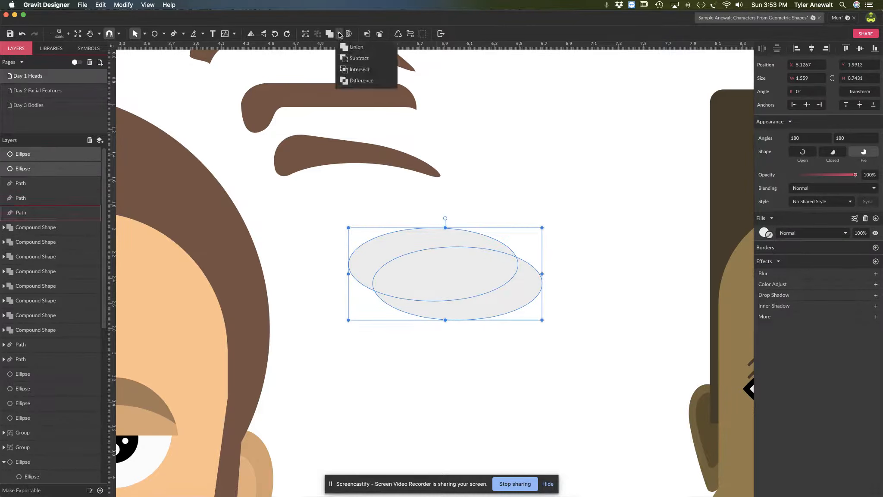
pyautogui.click(362, 59)
pyautogui.doubleClick(421, 247)
pyautogui.moveTo(416, 243)
pyautogui.mouseDown()
pyautogui.moveTo(391, 240)
pyautogui.moveTo(418, 242)
pyautogui.mouseUp()
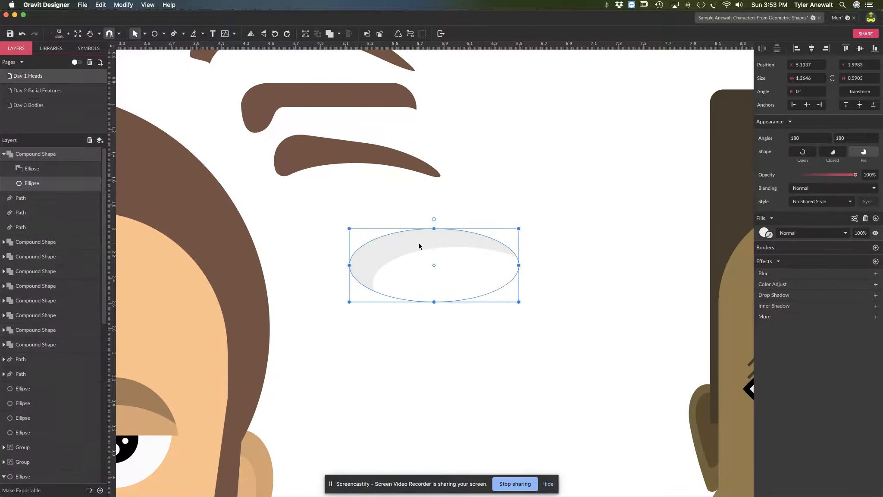
pyautogui.click(476, 211)
pyautogui.click(444, 290)
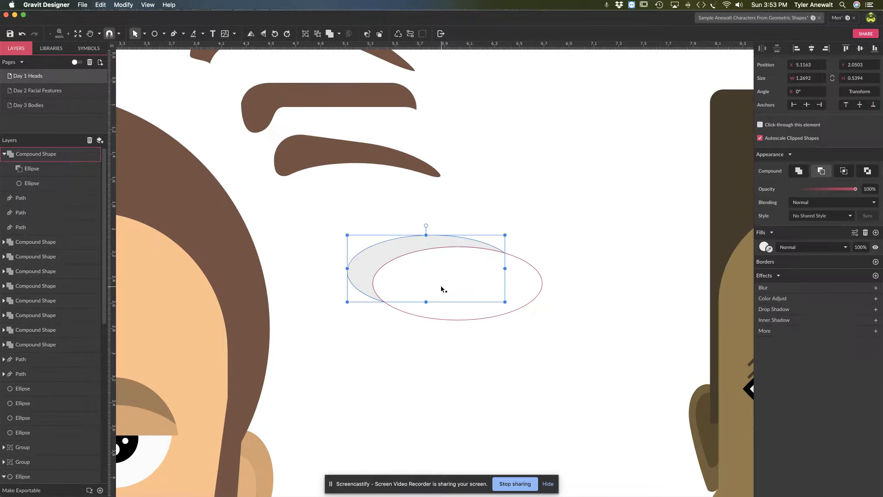
# Step: Convert the crescent to a path and blunt its lower tip by pulling the end point up and left with a mirrored joint
pyautogui.click(411, 35)
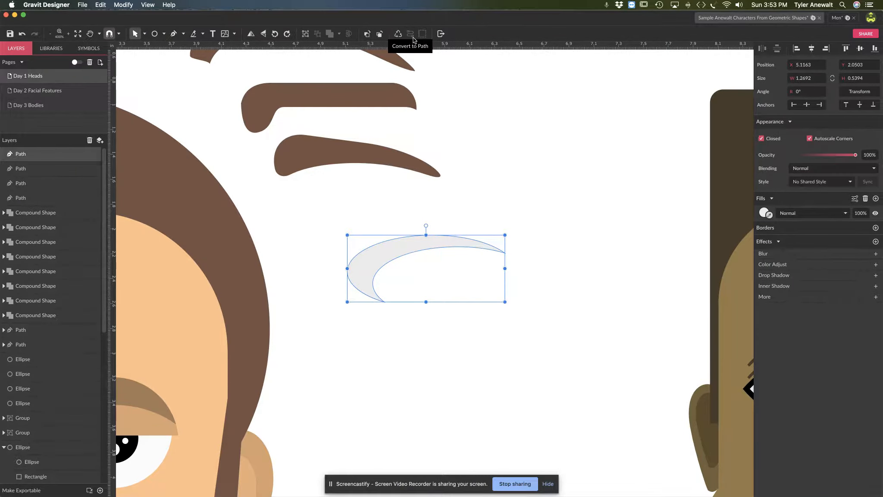
pyautogui.click(145, 34)
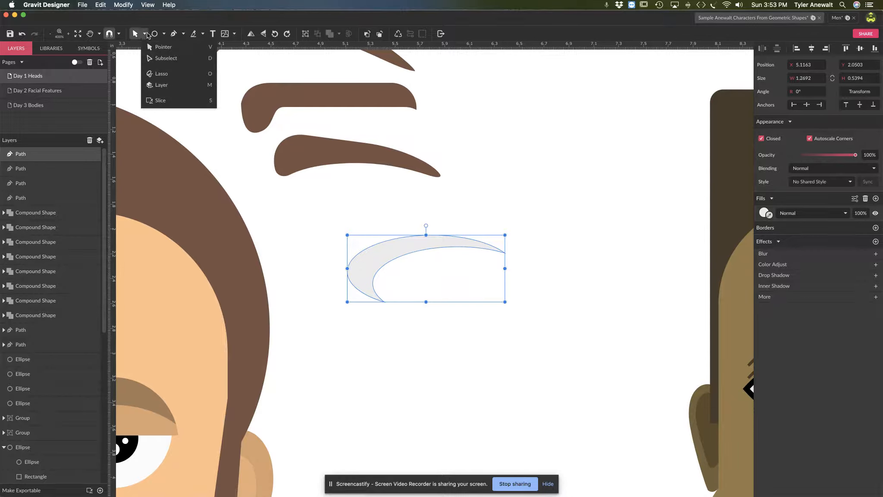
pyautogui.click(165, 62)
pyautogui.click(383, 302)
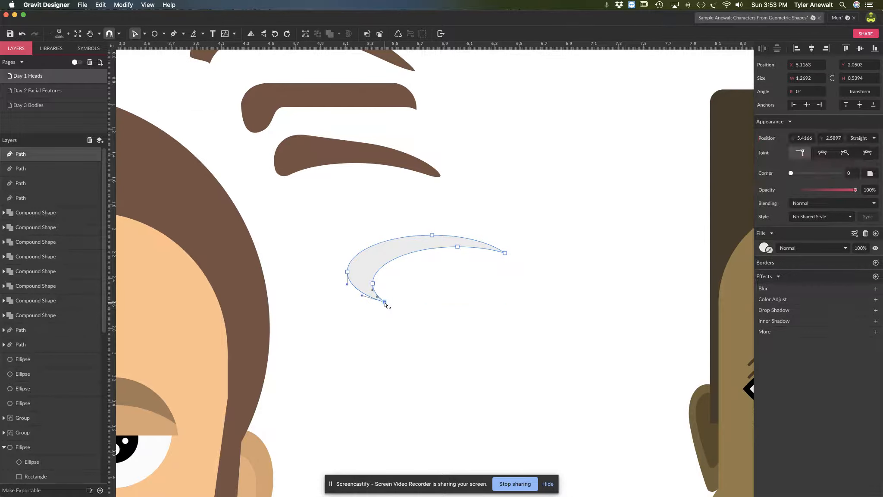
pyautogui.moveTo(382, 306); pyautogui.dragTo(367, 300)
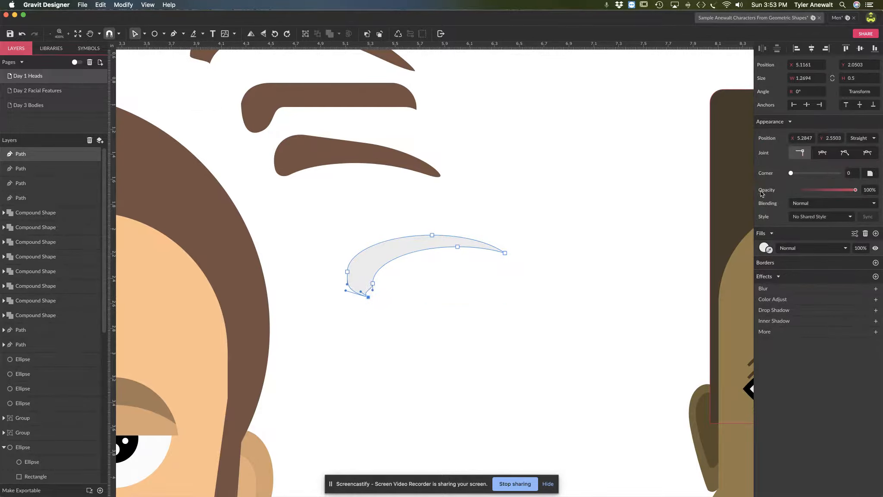
pyautogui.click(820, 153)
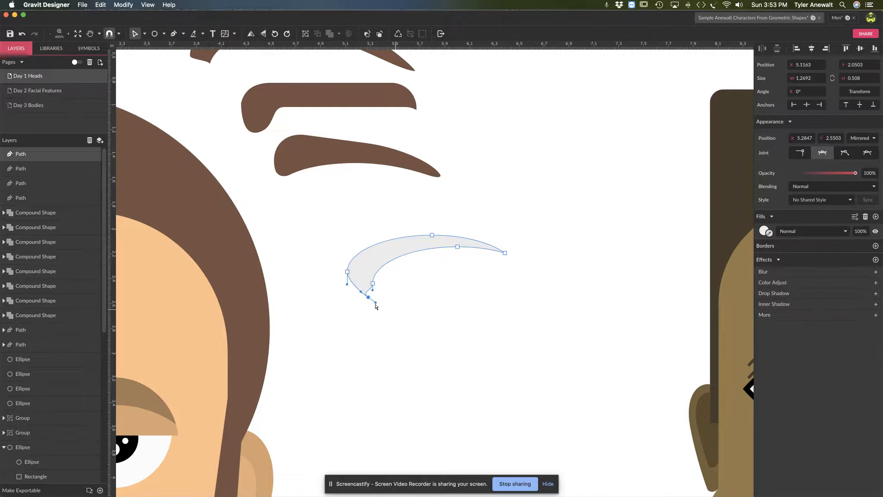
pyautogui.moveTo(369, 298); pyautogui.dragTo(349, 288)
# Step: Fill the crescent eyebrow with the brown #775045 sampled from the character's hair
pyautogui.moveTo(349, 207); pyautogui.dragTo(476, 323)
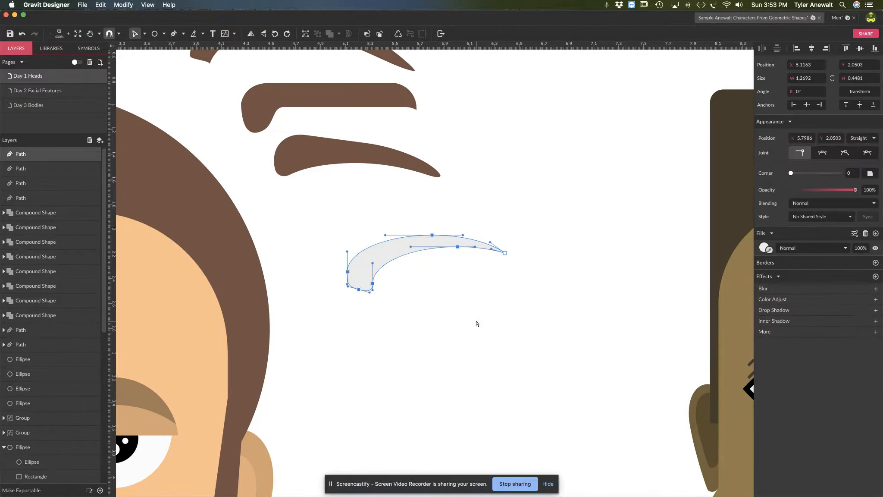
pyautogui.click(765, 249)
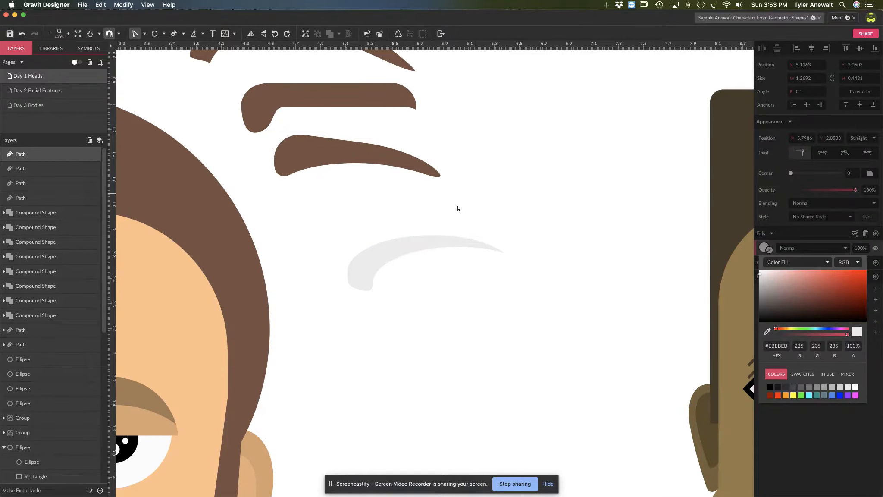
pyautogui.click(767, 332)
pyautogui.click(163, 200)
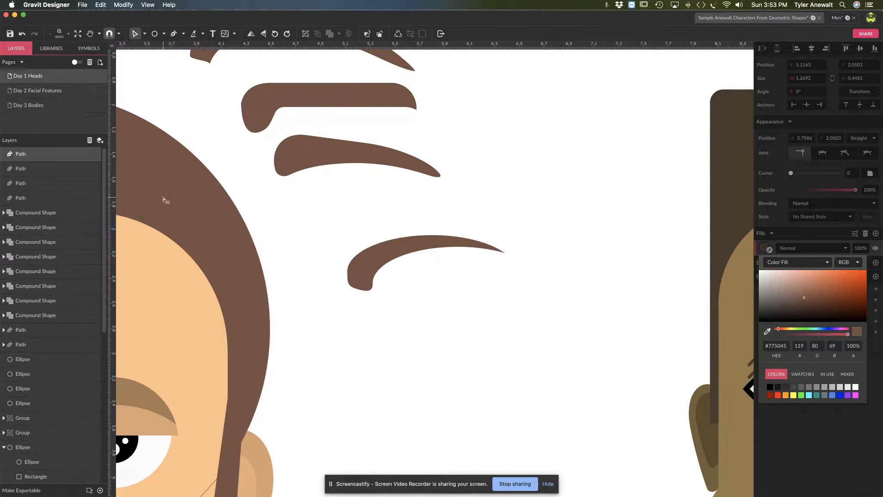
pyautogui.press('z')
pyautogui.press('ctrl+super+space')
pyautogui.keyDown('ctrl'); pyautogui.keyDown('super'); pyautogui.click(400, 296); pyautogui.keyUp('super'); pyautogui.keyUp('ctrl')
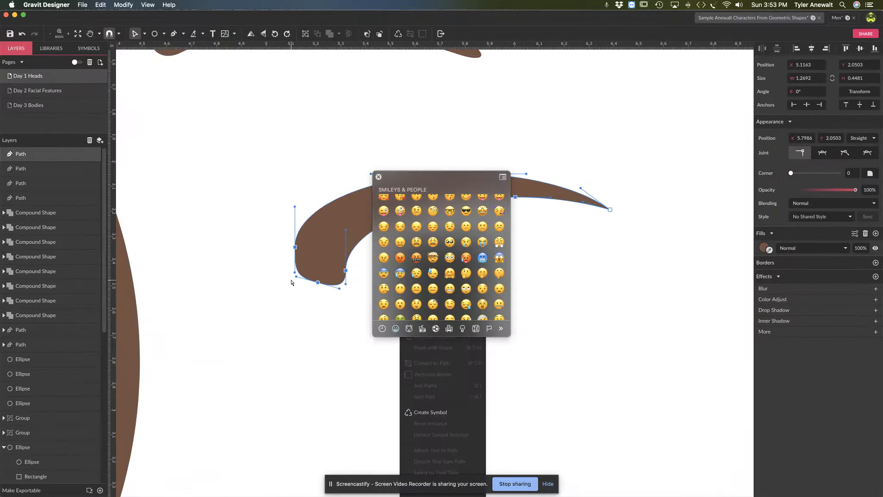
pyautogui.click(291, 280)
pyautogui.click(378, 177)
pyautogui.press('z')
pyautogui.rightClick(375, 164)
pyautogui.press('ctrl+super+space')
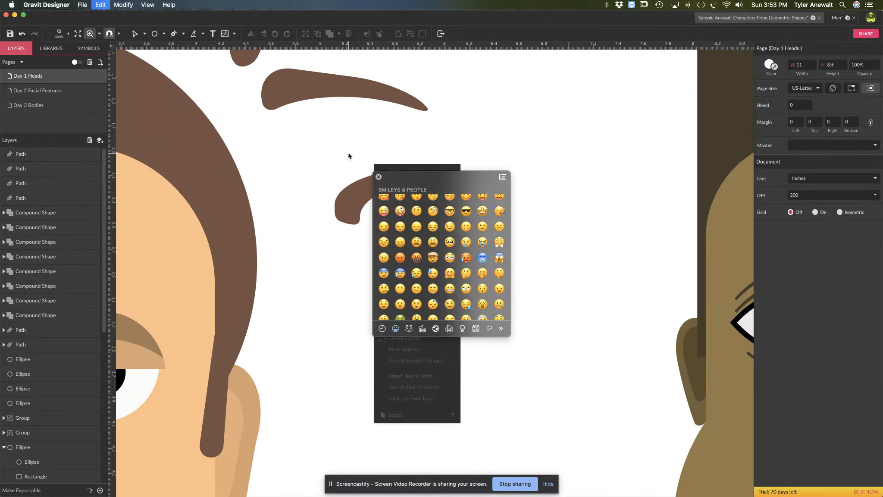
pyautogui.keyDown('ctrl'); pyautogui.keyDown('super'); pyautogui.click(349, 153); pyautogui.keyUp('super'); pyautogui.keyUp('ctrl')
pyautogui.click(331, 142)
pyautogui.click(379, 176)
# Step: Move the crescent eyebrow onto the light-skinned face above the right-hand eye, at about X 2.64, Y 2.83, rotated to -11.6°
pyautogui.press('h')
pyautogui.keyDown('alt'); pyautogui.click(340, 169); pyautogui.keyUp('alt')
pyautogui.keyDown('alt'); pyautogui.click(340, 169); pyautogui.keyUp('alt')
pyautogui.press('v')
pyautogui.click(266, 74)
pyautogui.click(267, 74)
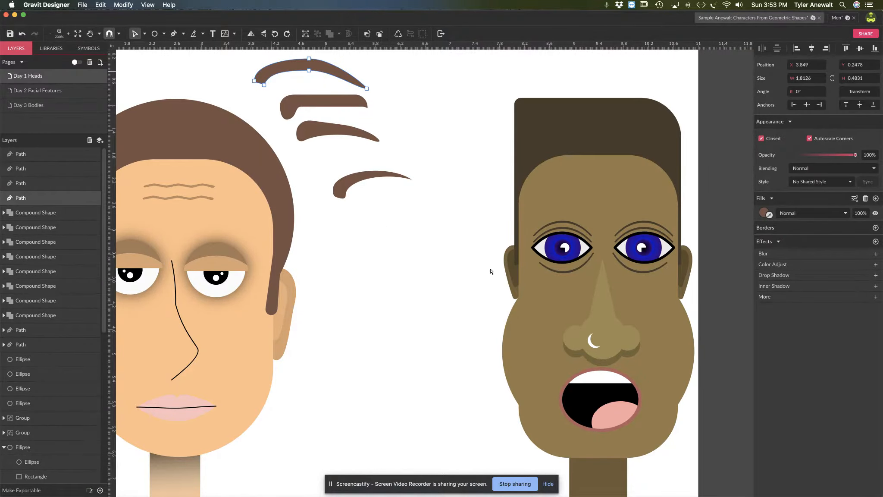
pyautogui.click(371, 173)
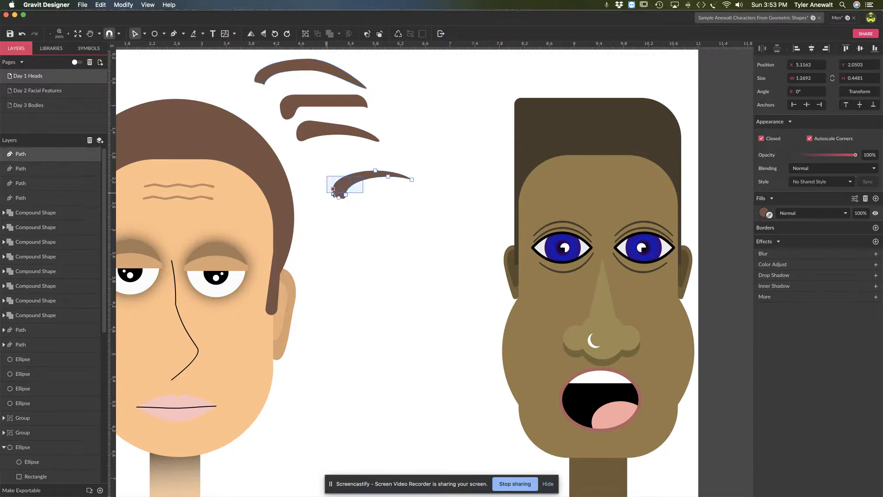
pyautogui.moveTo(357, 177); pyautogui.dragTo(215, 228)
pyautogui.hscroll(-4, 400, 252)
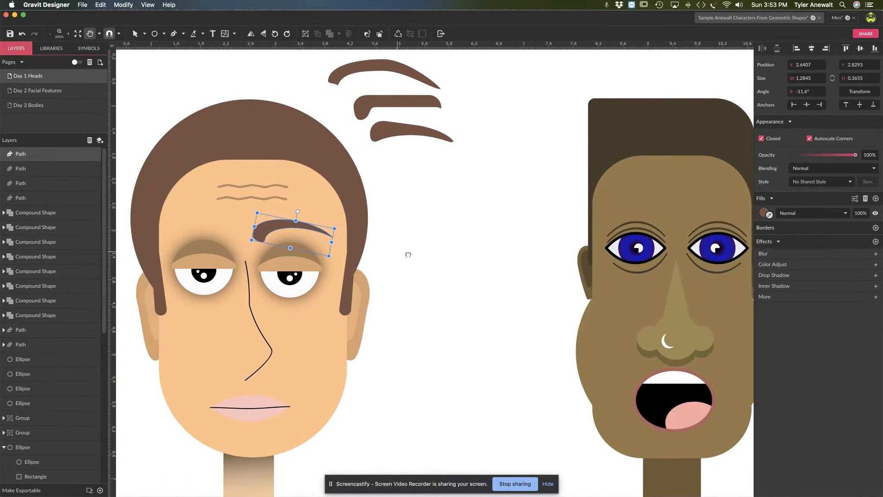
# Step: Duplicate the eyebrow above the face's other eye, flip the copy horizontally, and align it at about X 1.18, Y 2.84
pyautogui.moveTo(279, 228); pyautogui.dragTo(195, 225)
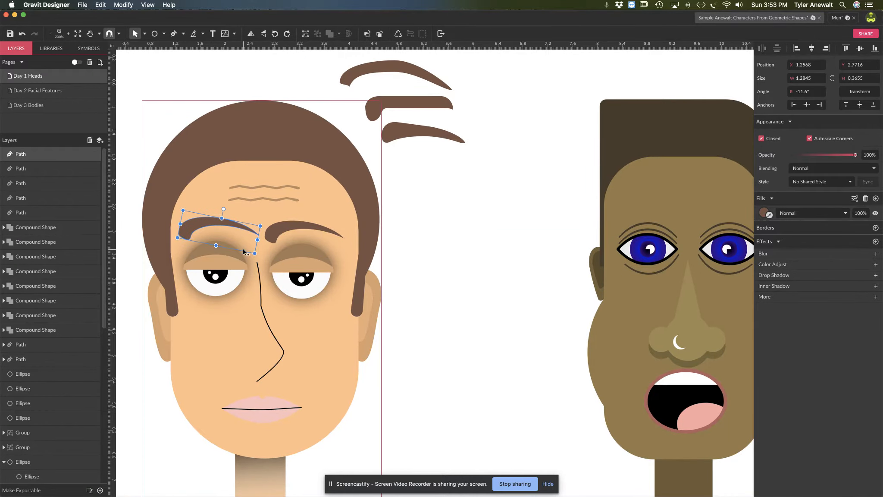
pyautogui.click(251, 34)
pyautogui.moveTo(237, 228); pyautogui.dragTo(248, 238)
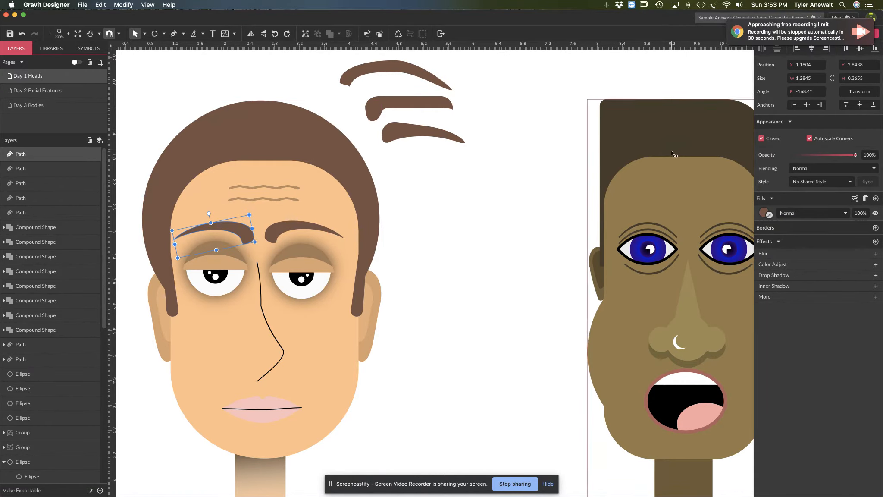
pyautogui.click(521, 216)
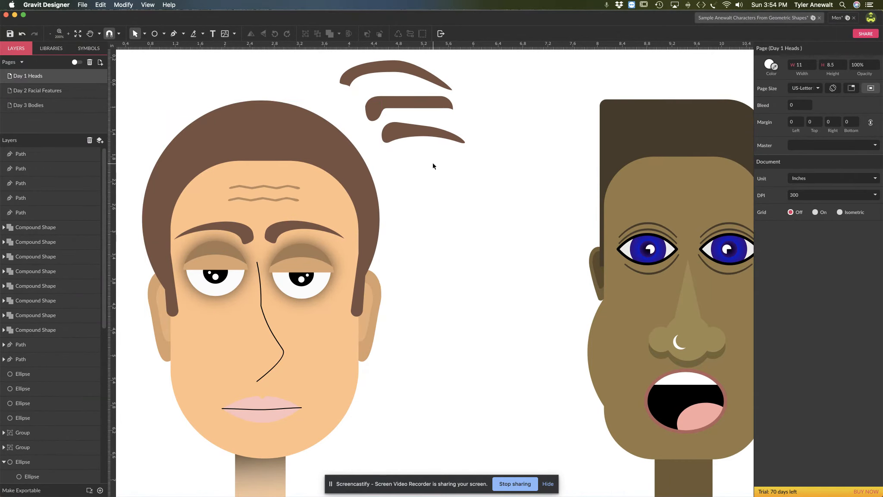
pyautogui.moveTo(503, 495)
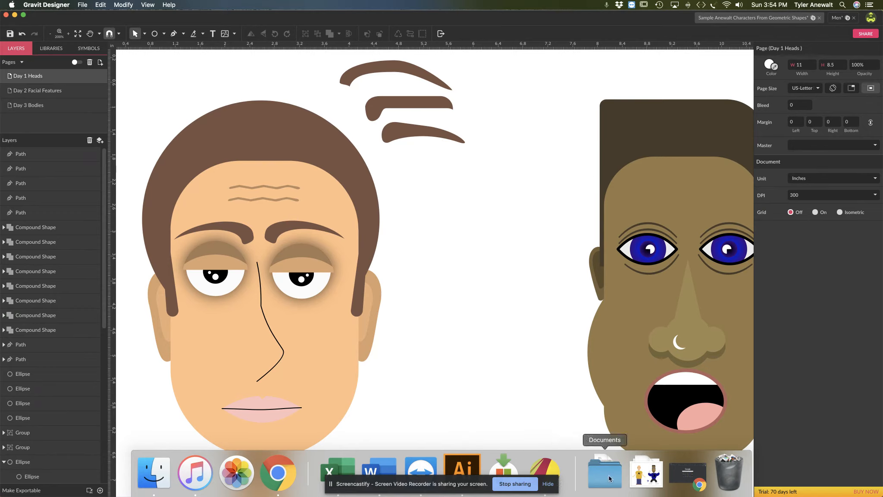